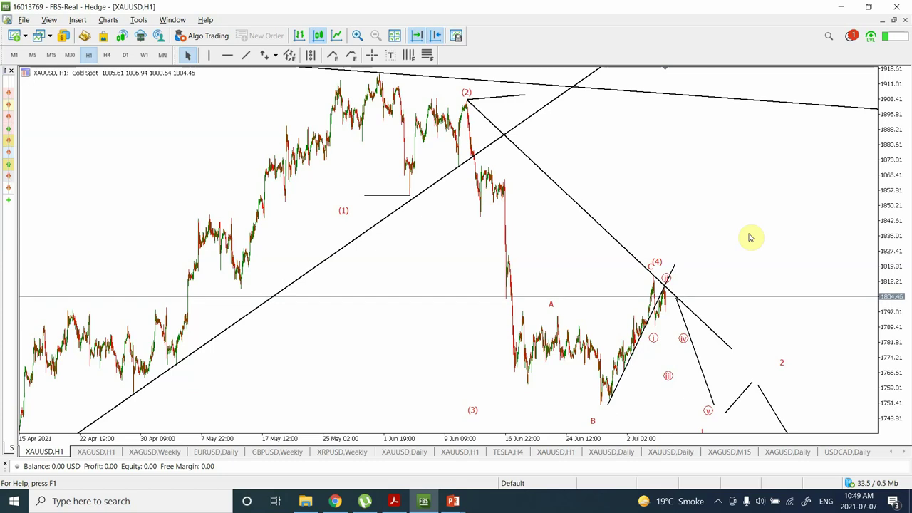
- Move the XAUUSD gold chart from H1 through H4 to the D1 daily timeframe
click(106, 57)
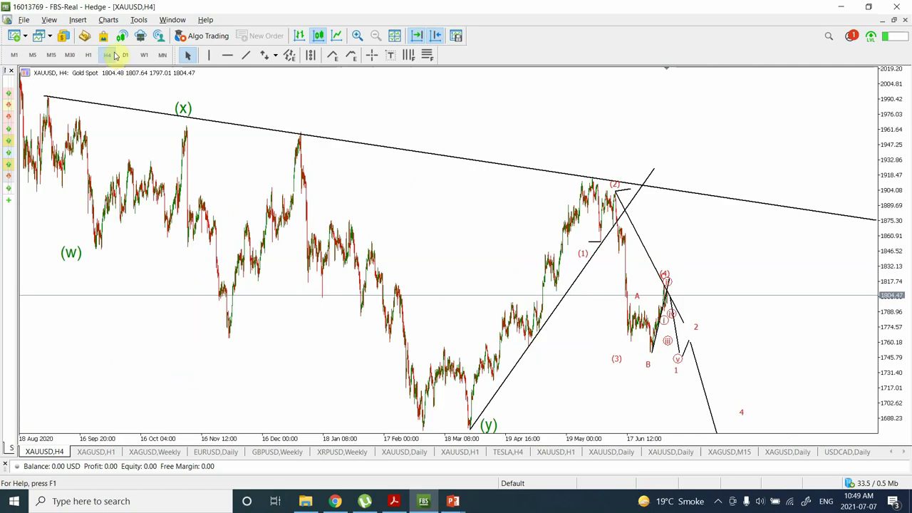
click(124, 57)
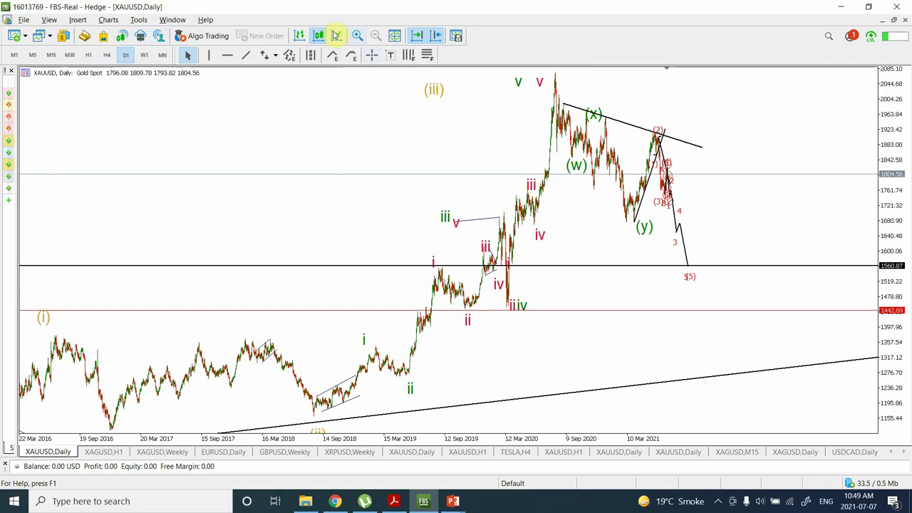
- Zoom in three times on the daily gold chart to focus on the 2021 price action
click(357, 35)
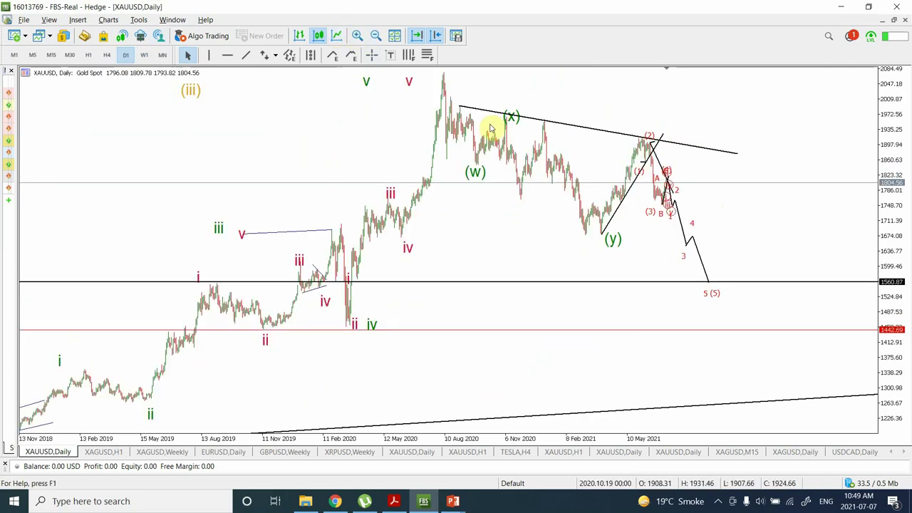
click(357, 36)
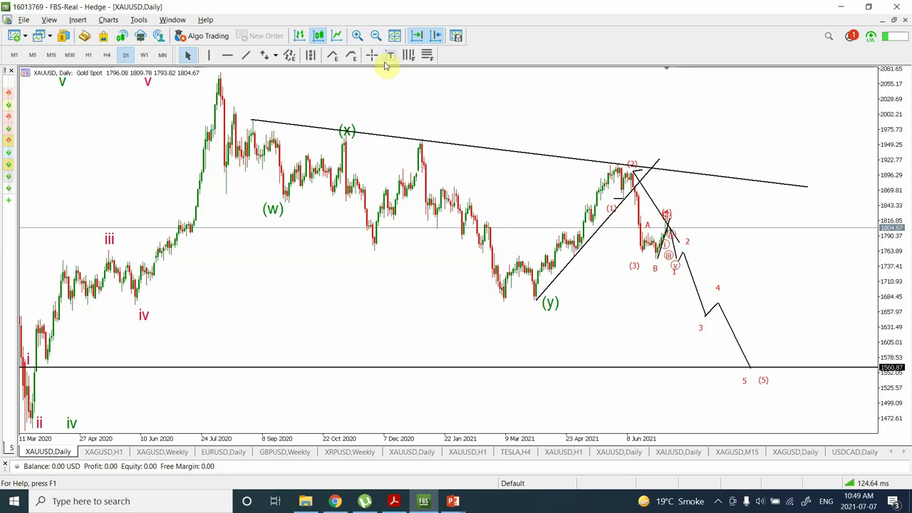
click(357, 36)
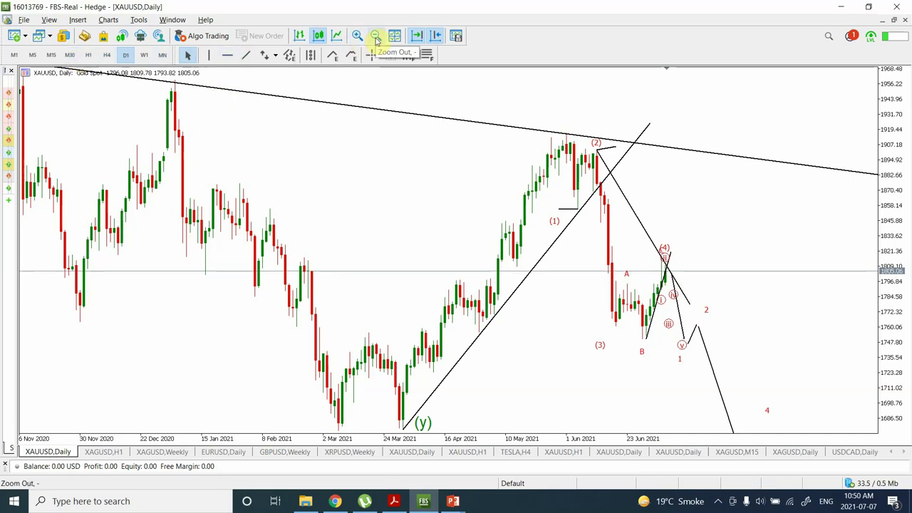
click(107, 55)
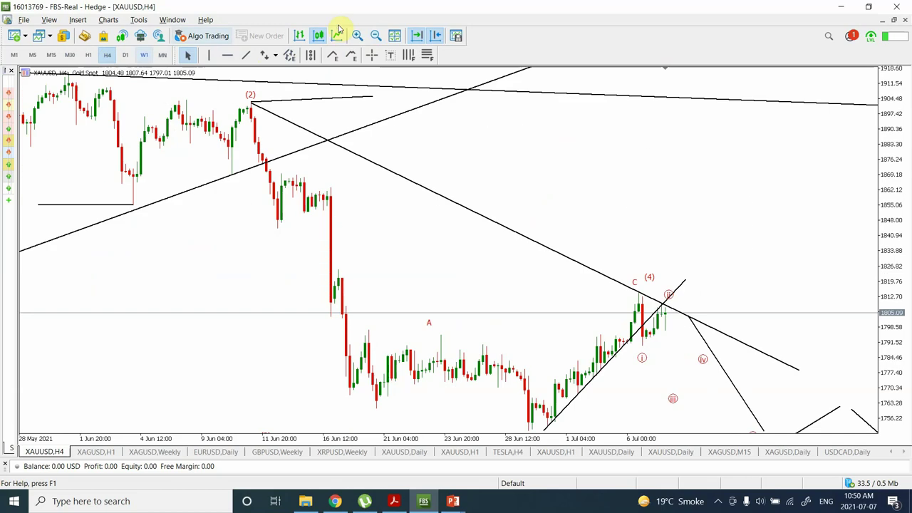
click(378, 37)
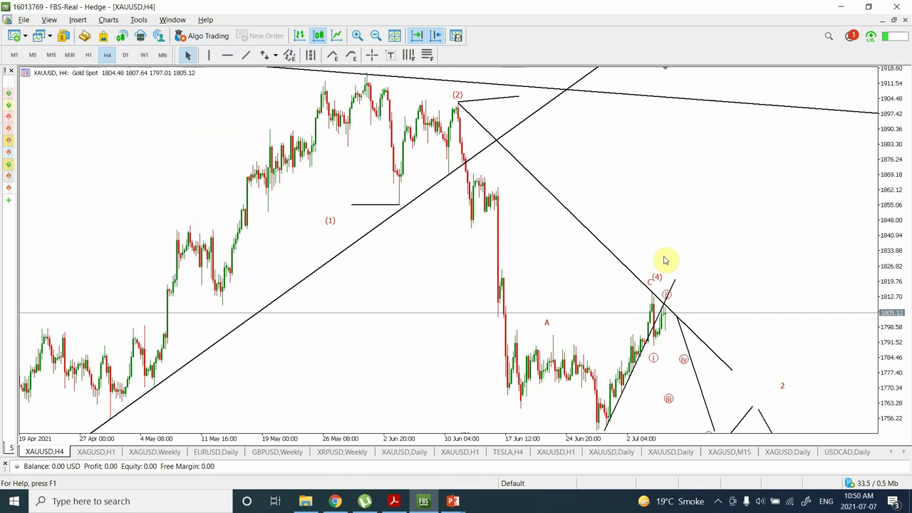
click(426, 54)
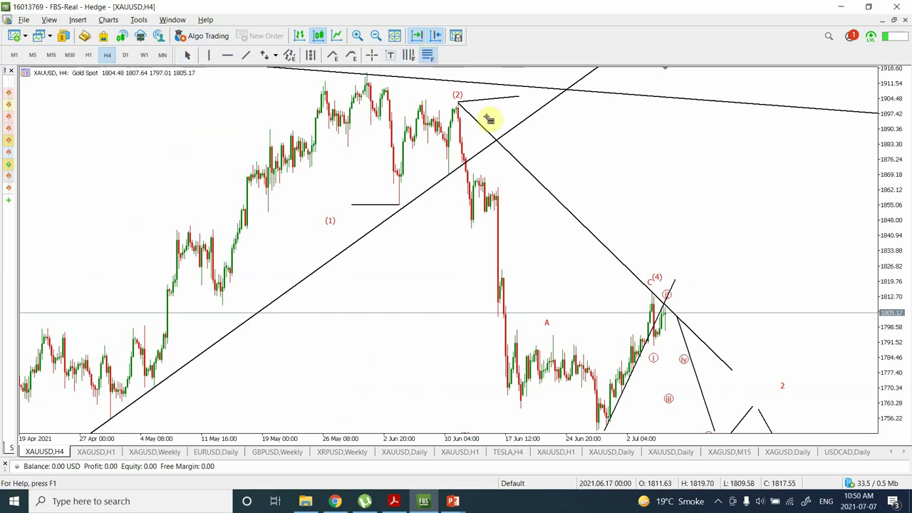
mouse_move(460, 104)
mouse_down()
mouse_move(520, 244)
mouse_move(635, 297)
mouse_move(713, 312)
mouse_move(738, 356)
mouse_move(786, 387)
mouse_move(797, 407)
mouse_up()
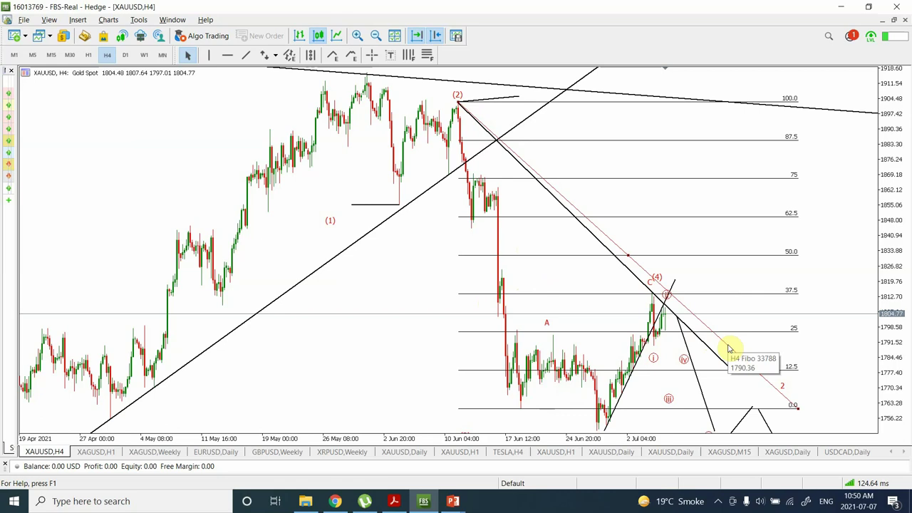
key(Delete)
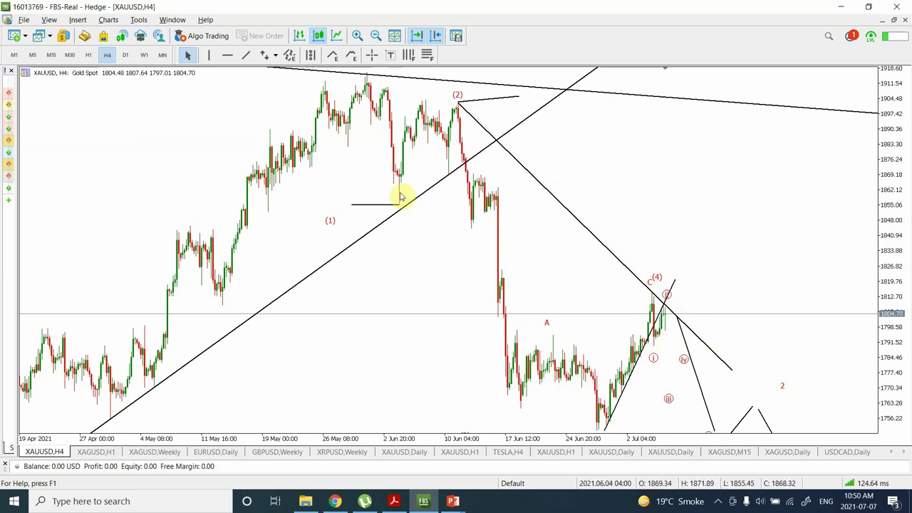
- Put the gold chart on M15 and zoom out twice for a wider date range
click(51, 56)
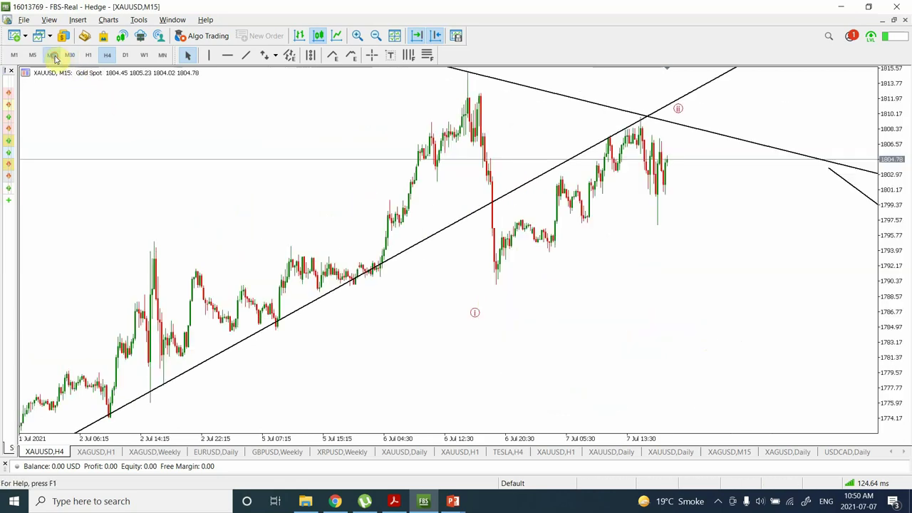
click(378, 39)
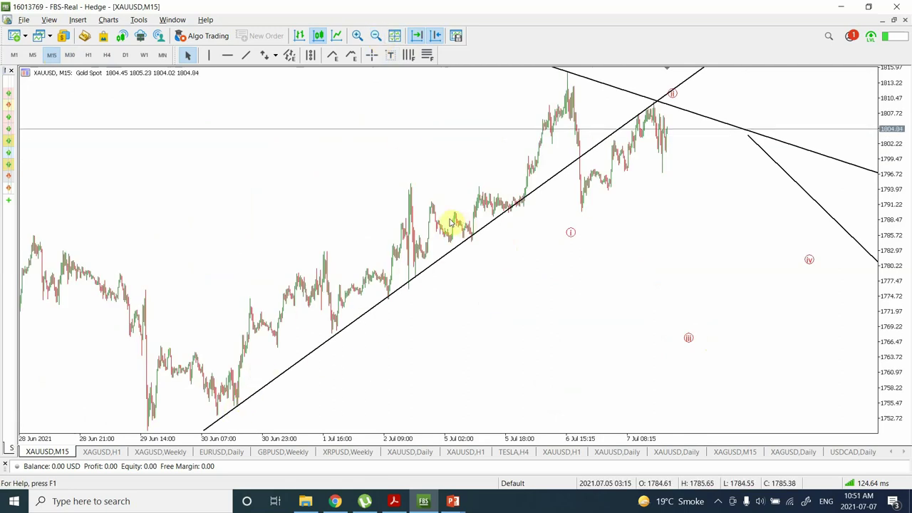
click(377, 37)
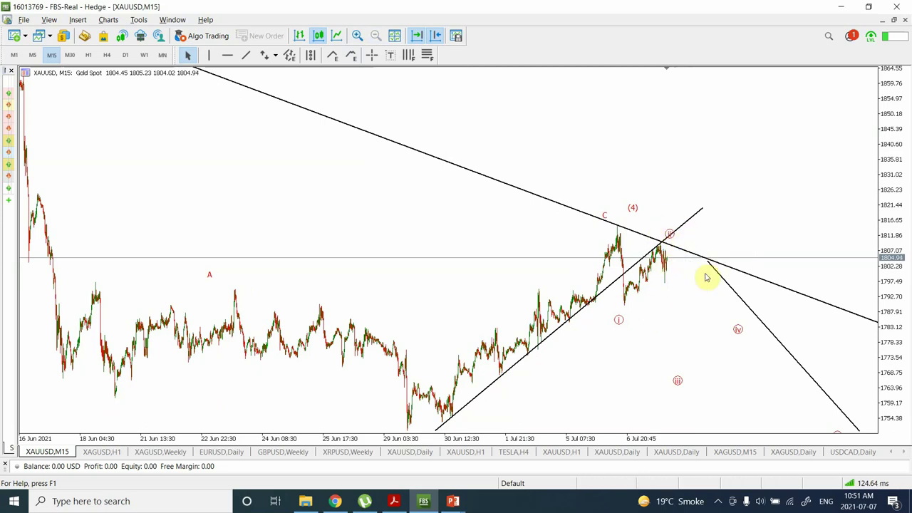
- Step the gold chart through M30 to Daily and zoom in twice
click(69, 56)
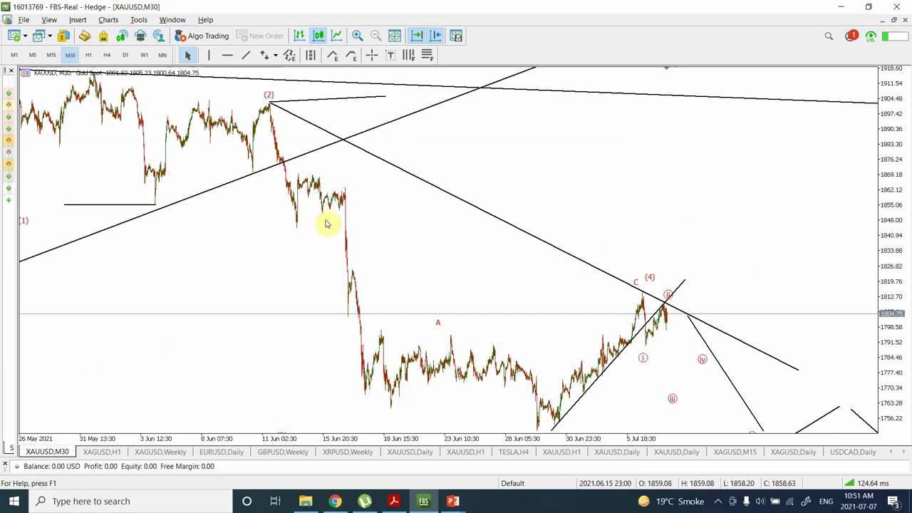
click(126, 56)
click(356, 35)
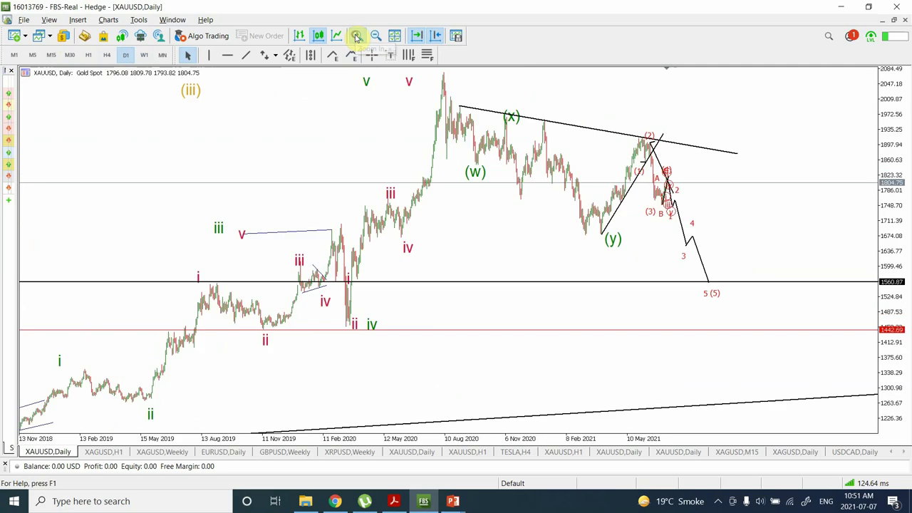
click(356, 36)
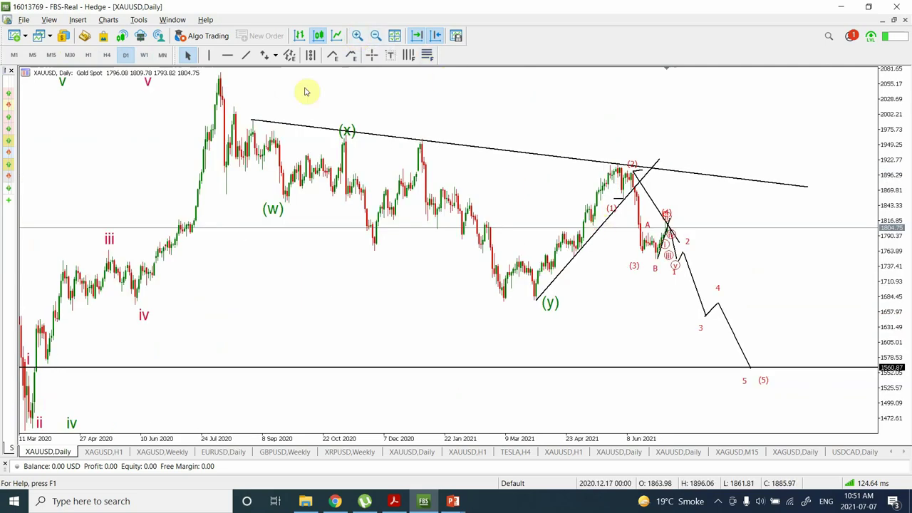
- Switch to H4, zoom out to August 2020, and compress the price scale until waves 5 and (5) show
click(107, 55)
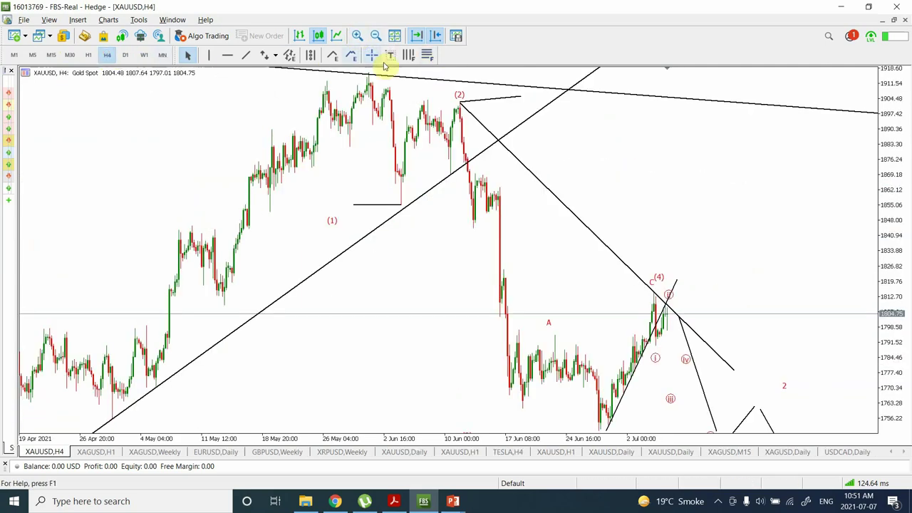
click(377, 37)
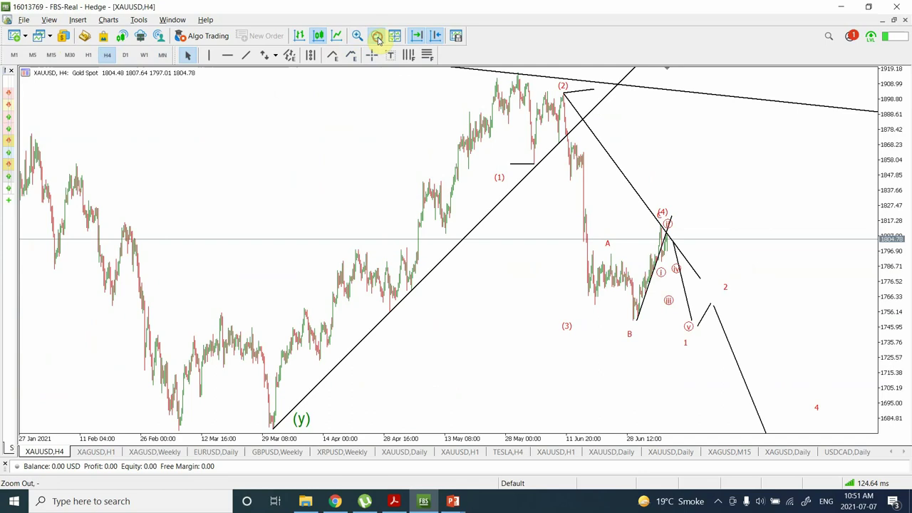
click(377, 36)
drag(890, 238, 893, 335)
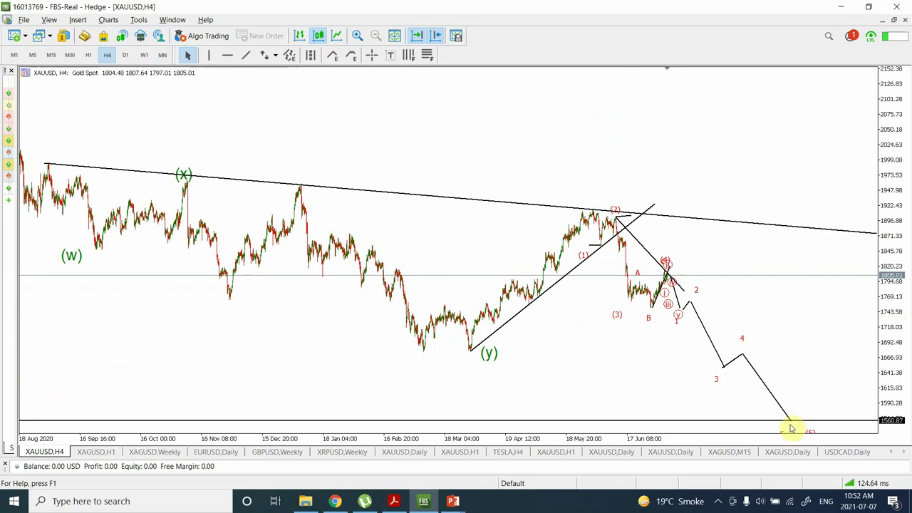
drag(887, 371, 890, 381)
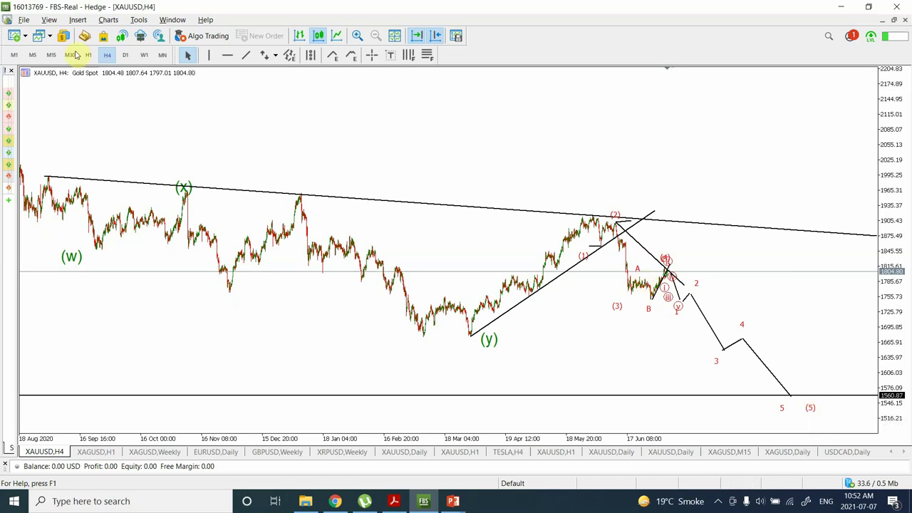
- Switch the gold chart via M15 to H1 and zoom in on the (2)–(4) wave labels
click(51, 55)
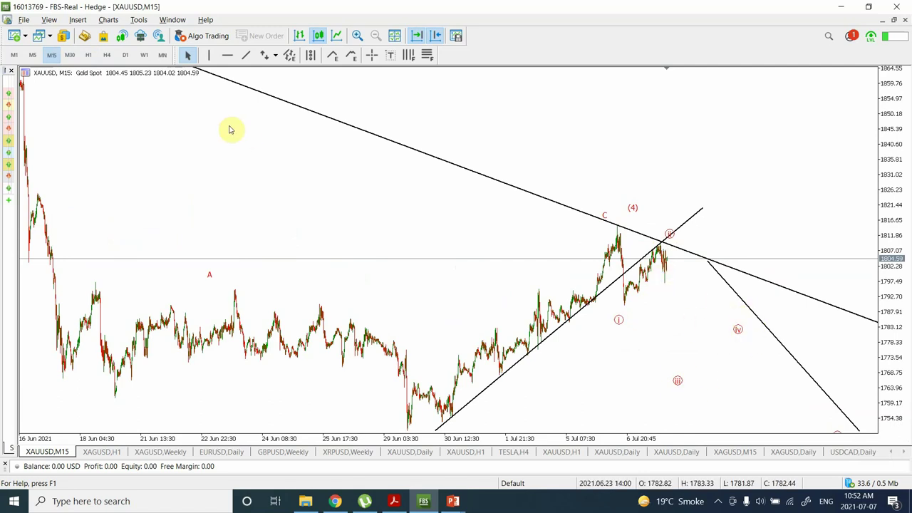
click(89, 56)
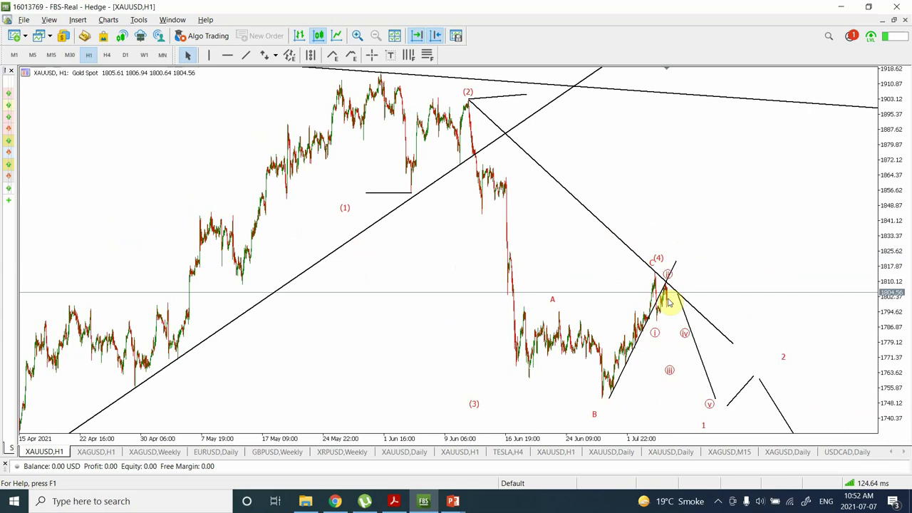
click(357, 36)
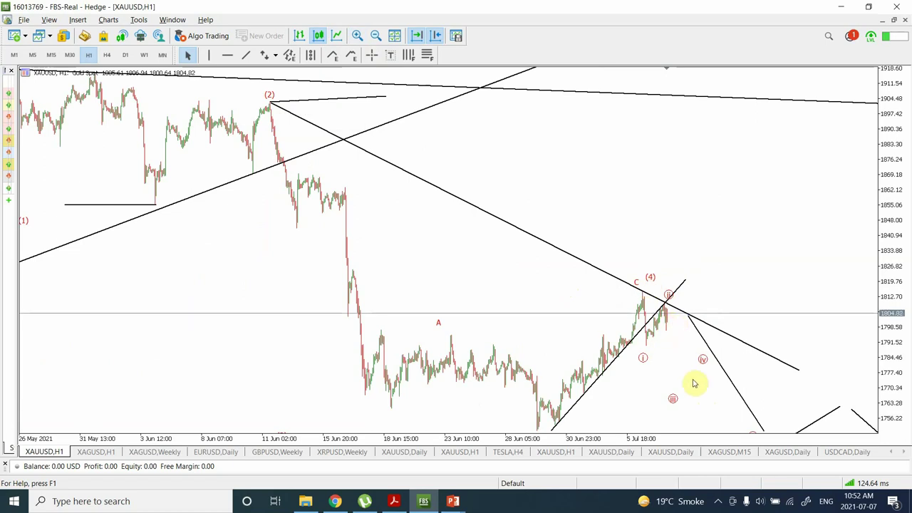
- Open the XAGUSD silver chart on Daily, zoom to show from October 2019, and select the long black projection line
click(96, 452)
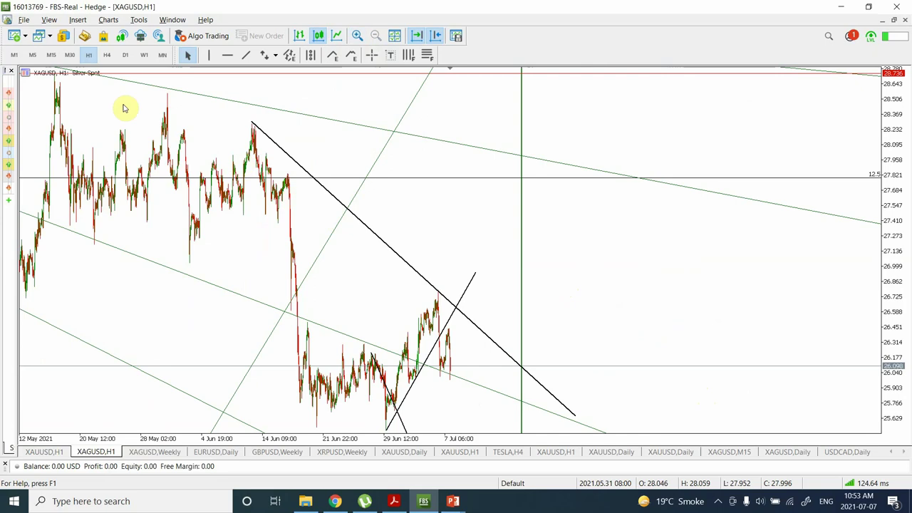
click(106, 59)
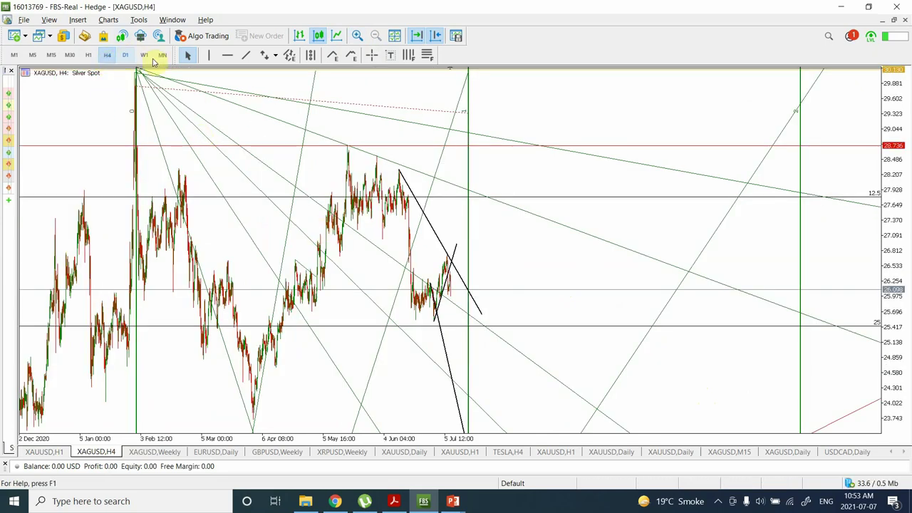
click(126, 56)
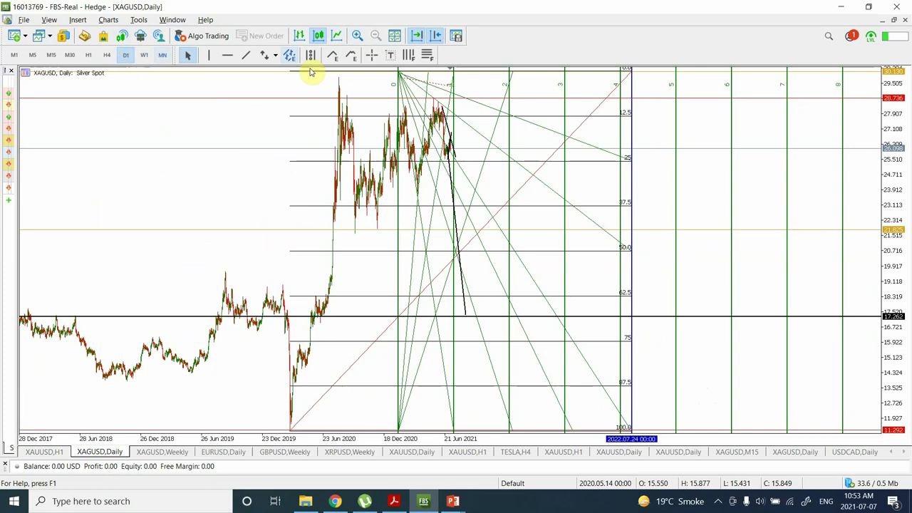
click(357, 36)
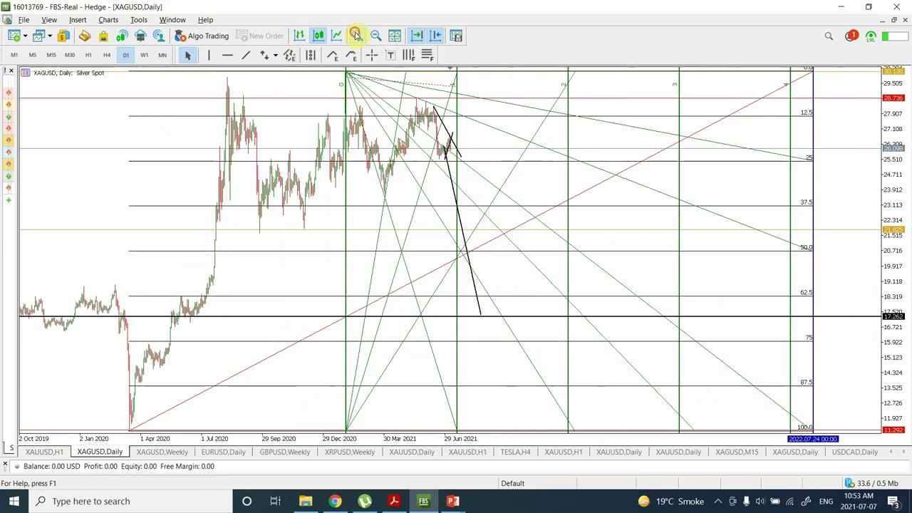
click(358, 36)
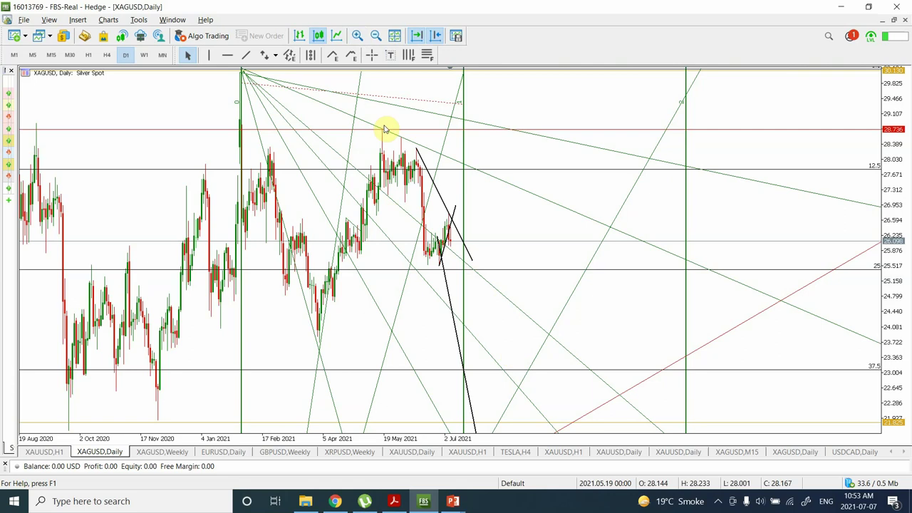
click(376, 36)
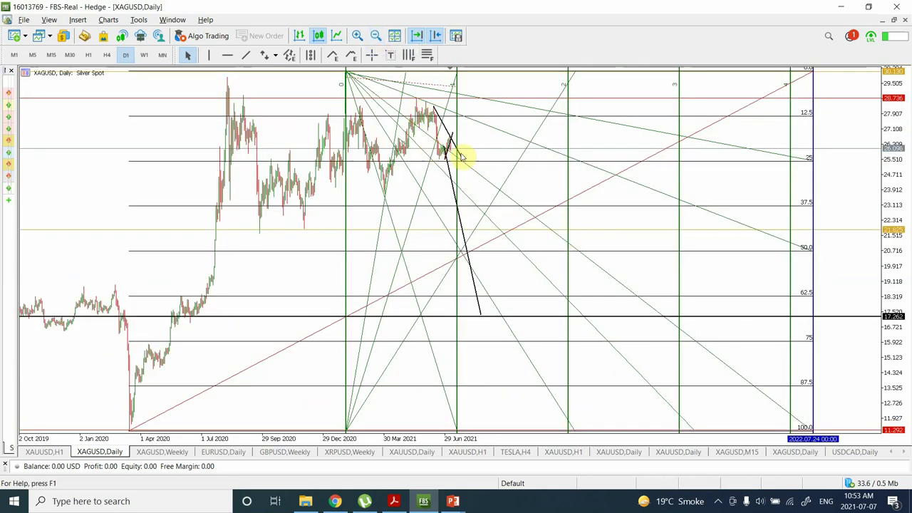
click(459, 220)
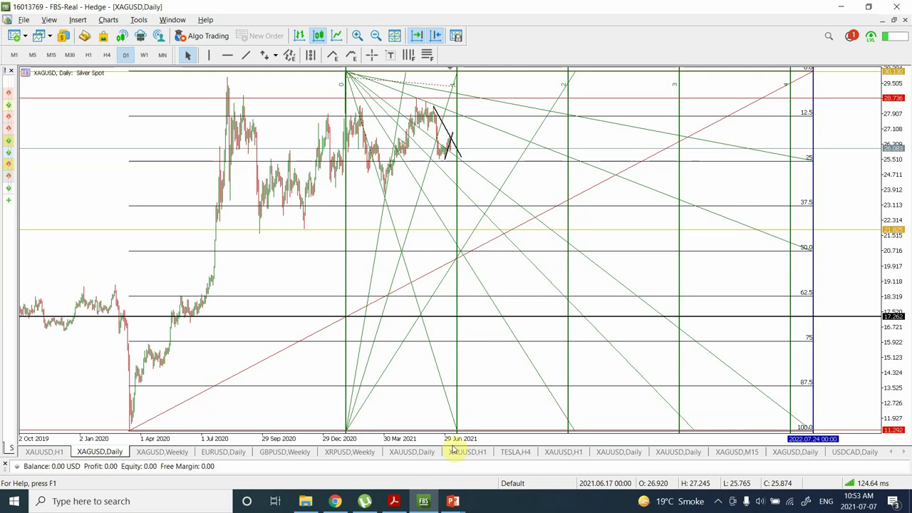
- Bring the Elliott wave analysis presentation forward and scroll the slide thumbnails to slide 6
mouse_move(453, 501)
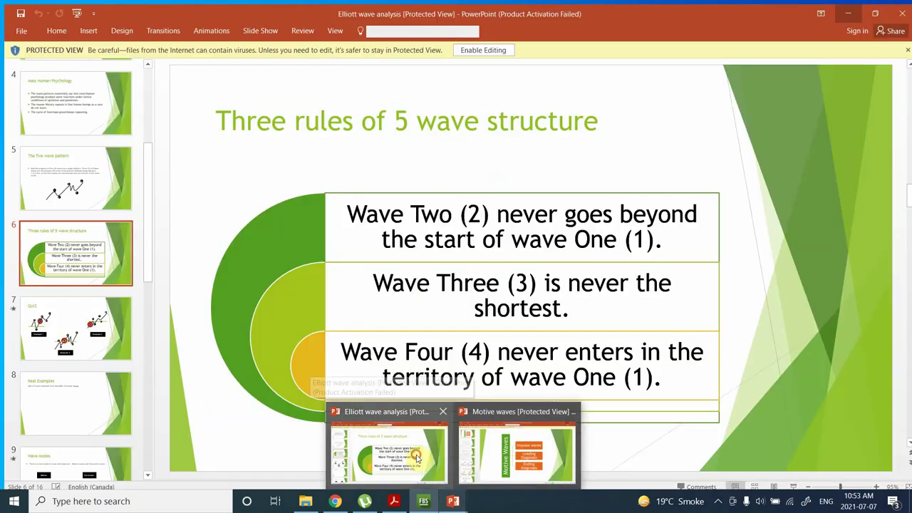
click(418, 460)
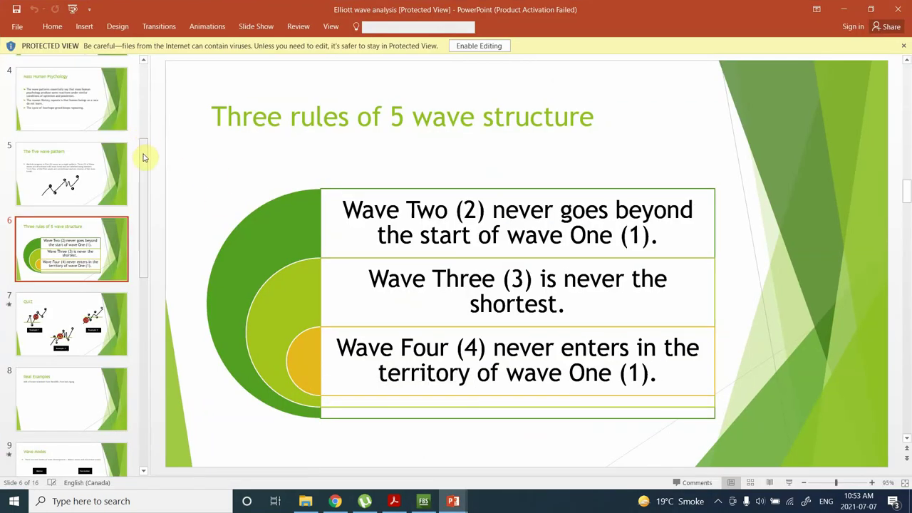
drag(143, 158, 143, 77)
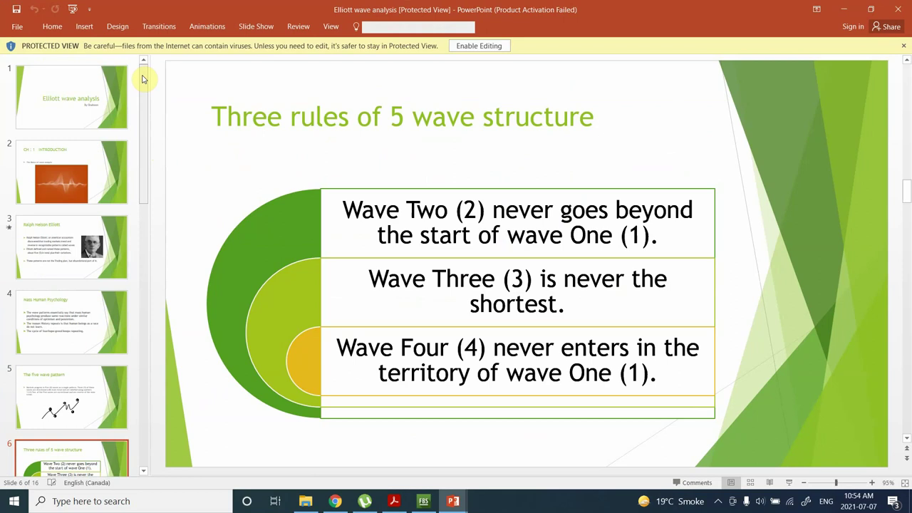
drag(142, 78, 142, 421)
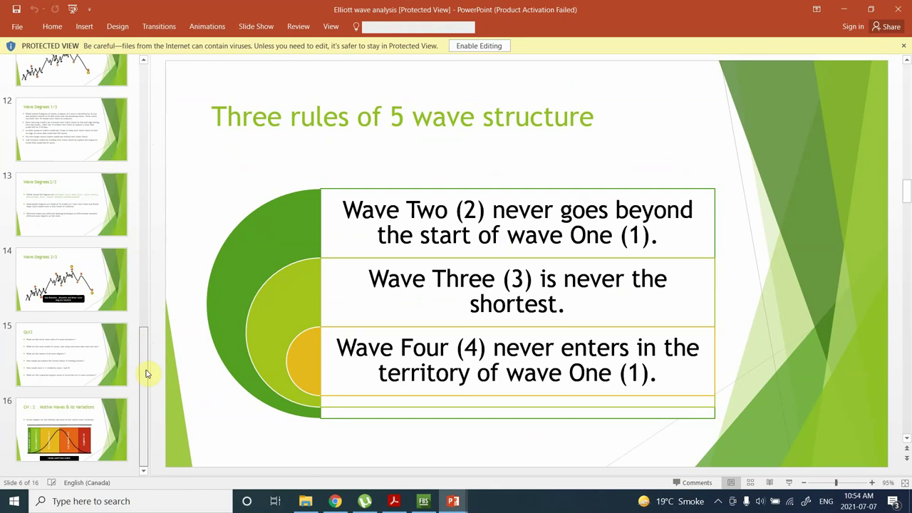
drag(145, 373, 147, 70)
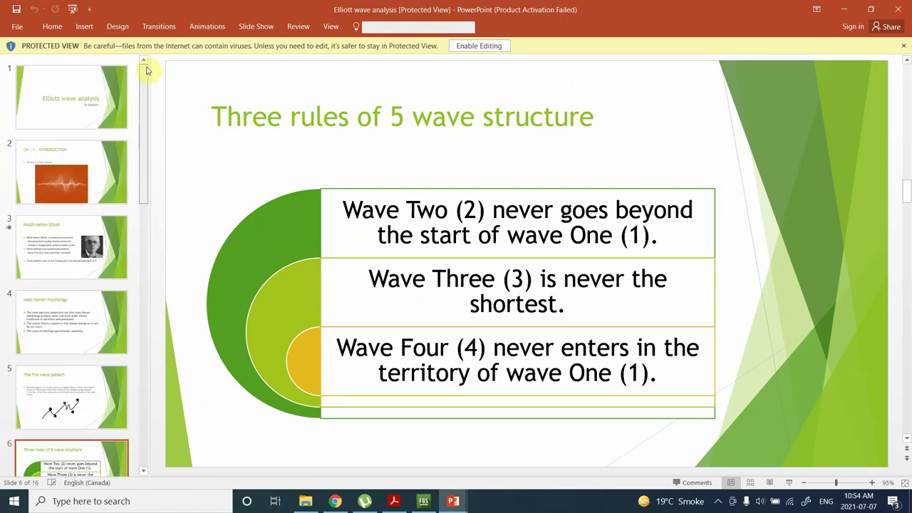